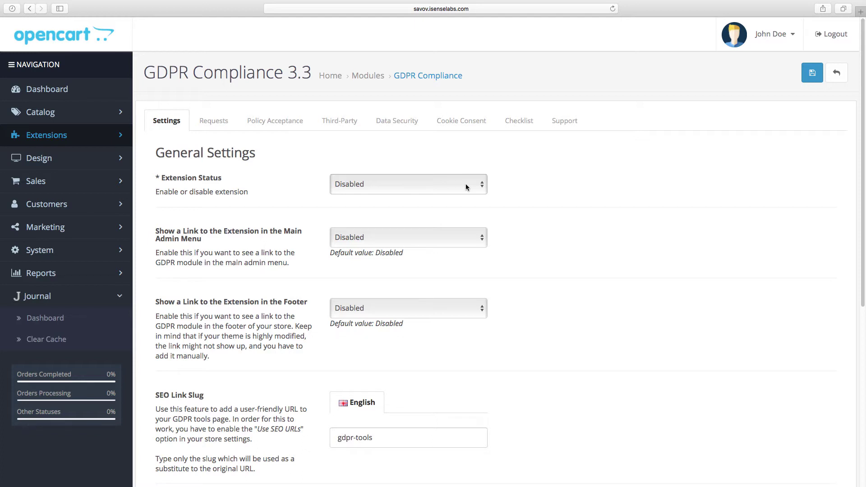
Set the extension status to Enabled, save, and tick 'Have the GDPR compliance extension enabled' on the Checklist
click(467, 187)
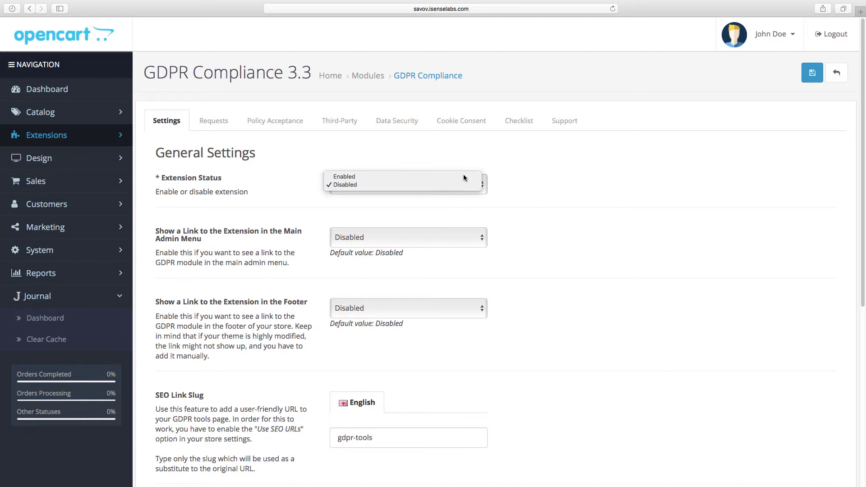
click(464, 177)
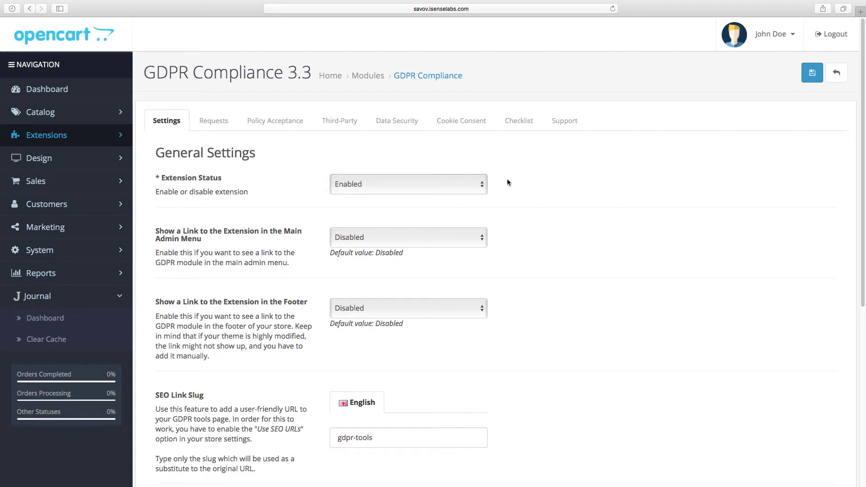
click(810, 81)
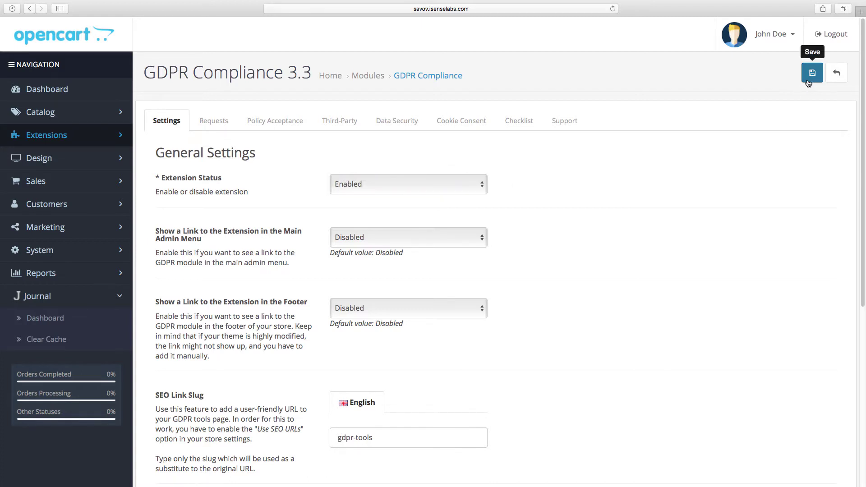
click(528, 126)
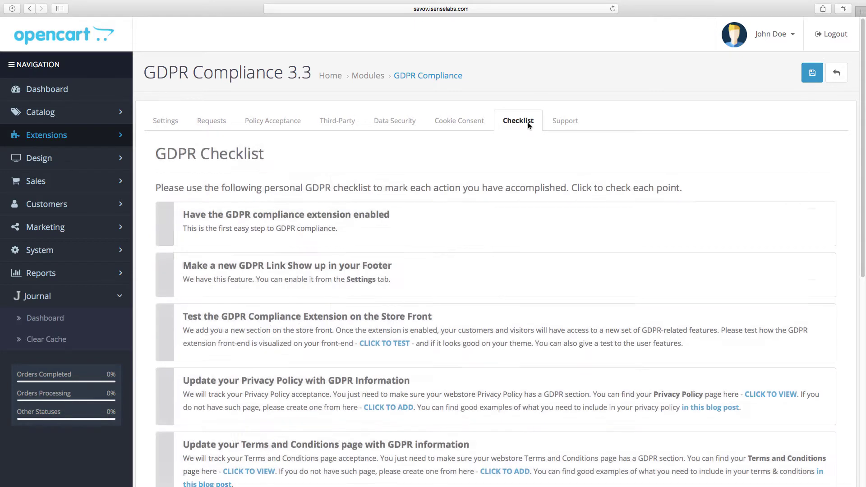
click(431, 238)
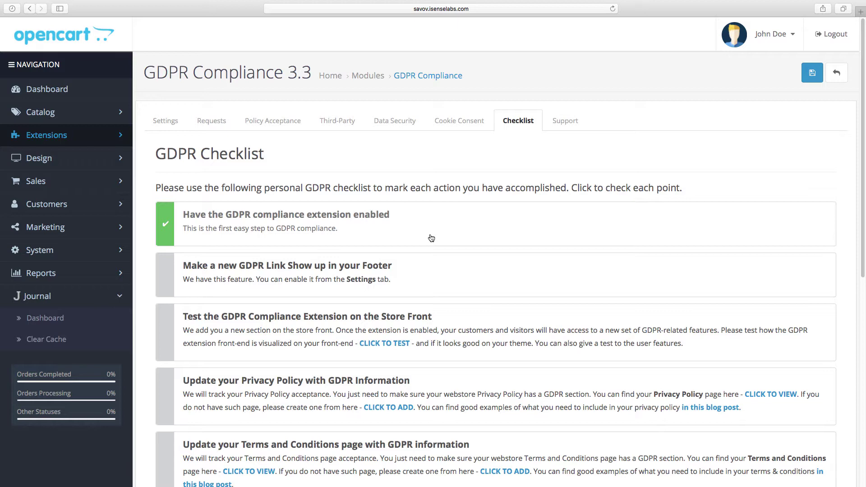
Enable the GDPR link in the main admin menu and save
click(175, 127)
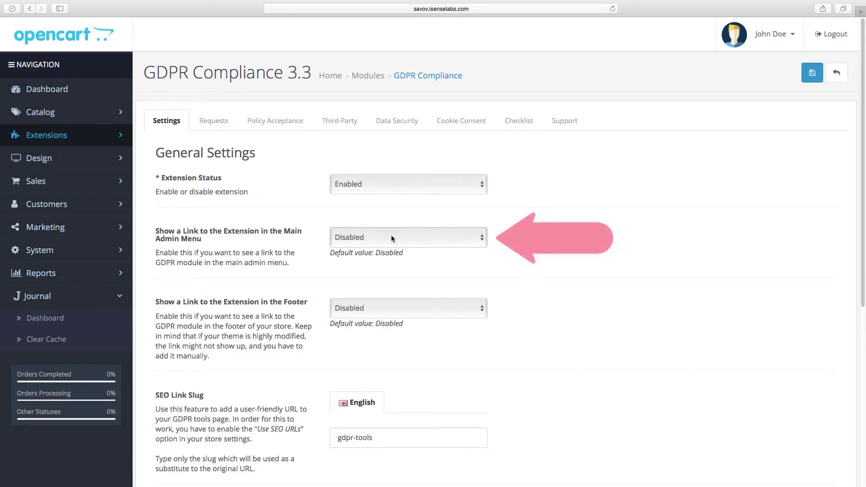
click(391, 235)
click(392, 232)
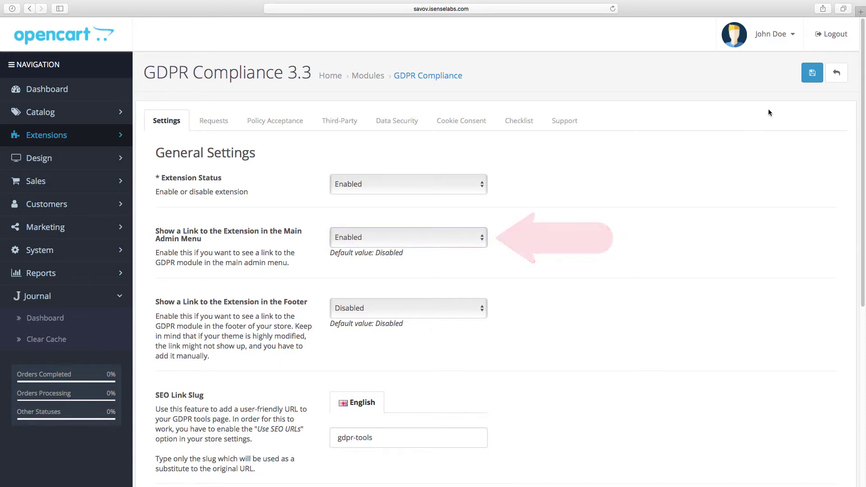
click(811, 78)
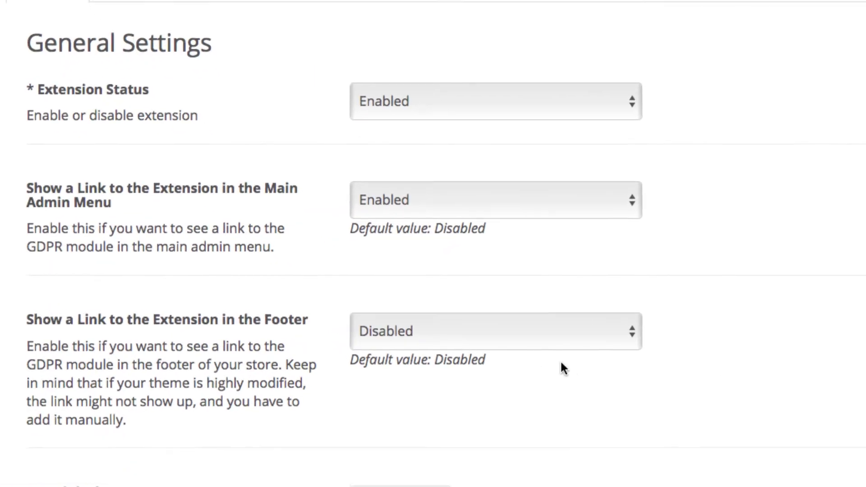
Enable the GDPR link in the store footer and save
click(473, 327)
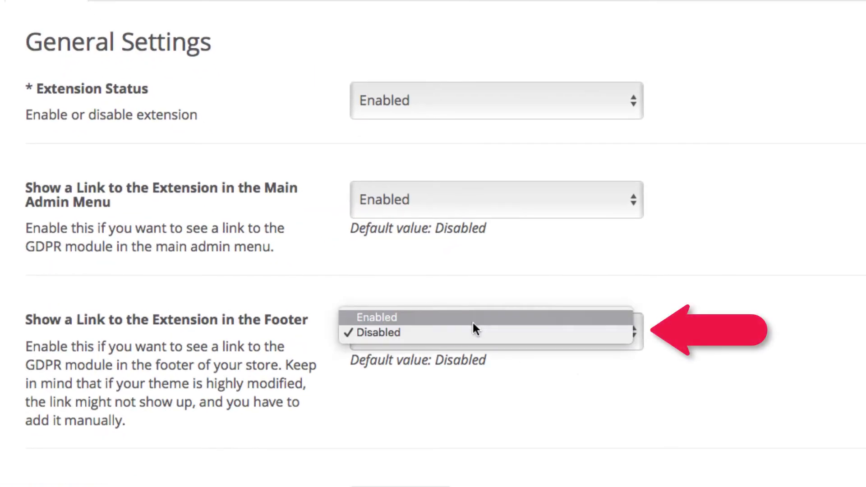
click(473, 318)
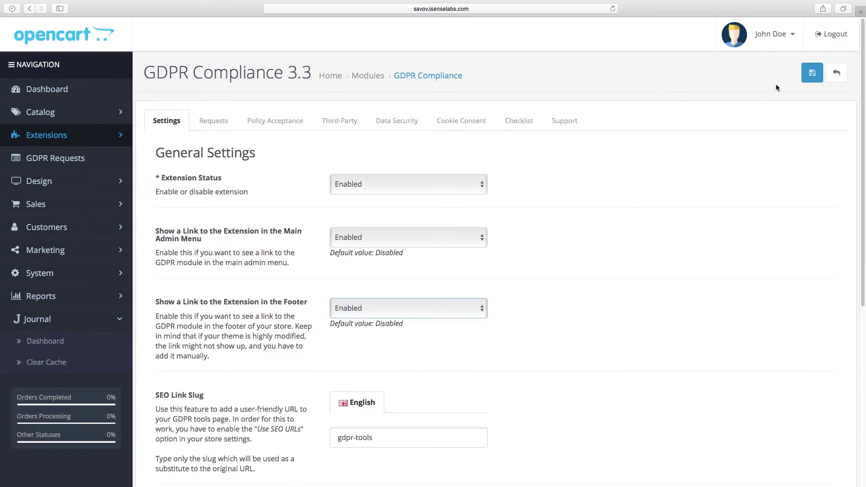
click(811, 78)
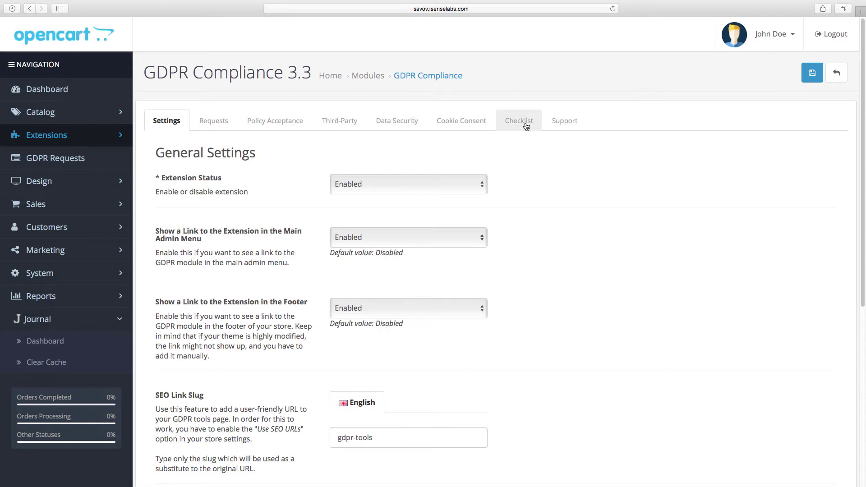
Tick the footer-link checklist item, then return to the general settings and scroll through them
click(526, 125)
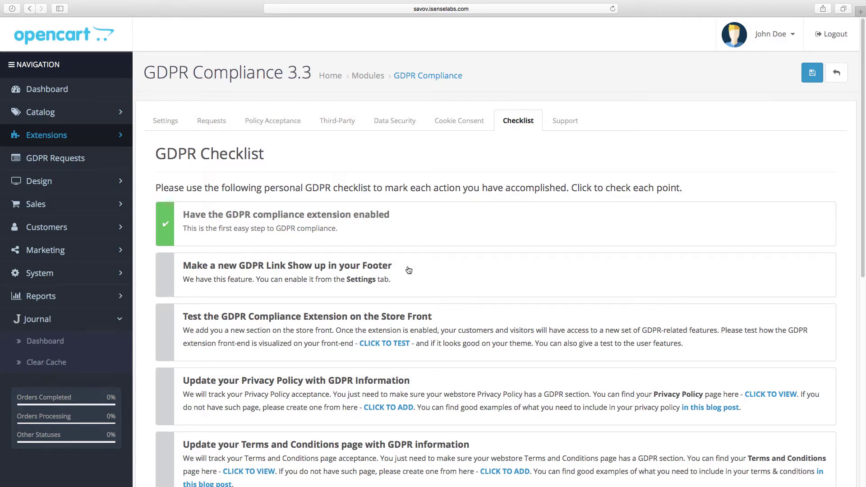
click(409, 271)
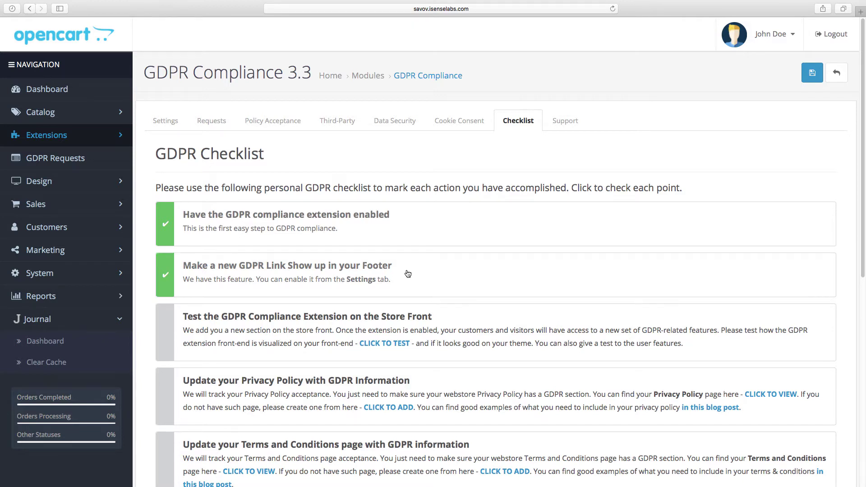
click(170, 125)
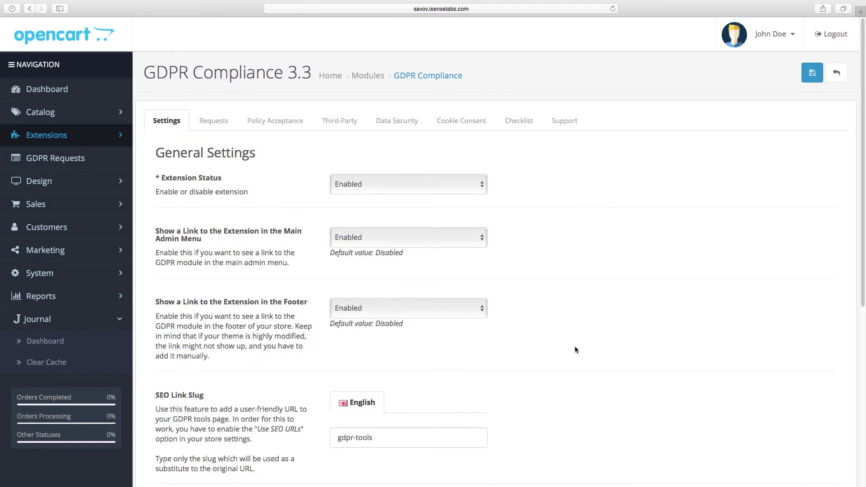
scroll(575, 346, down, 5)
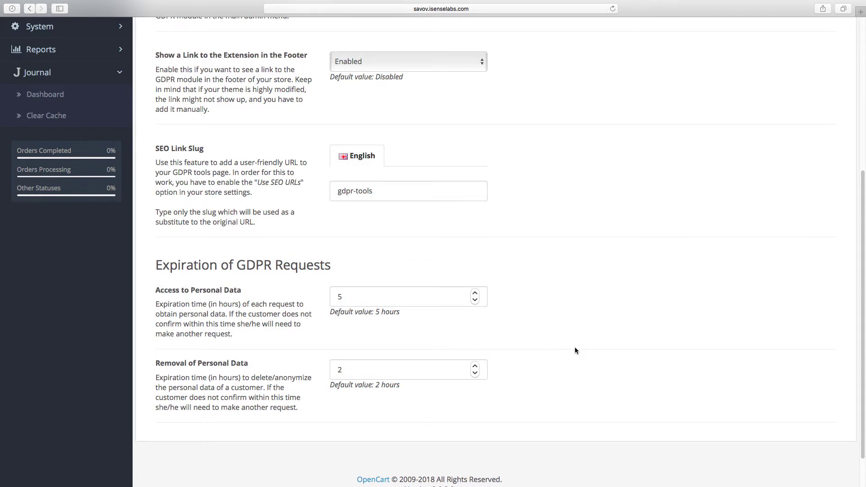
scroll(574, 351, up, 5)
Open the GDPR Checklist and scroll down to the storefront test item
click(524, 128)
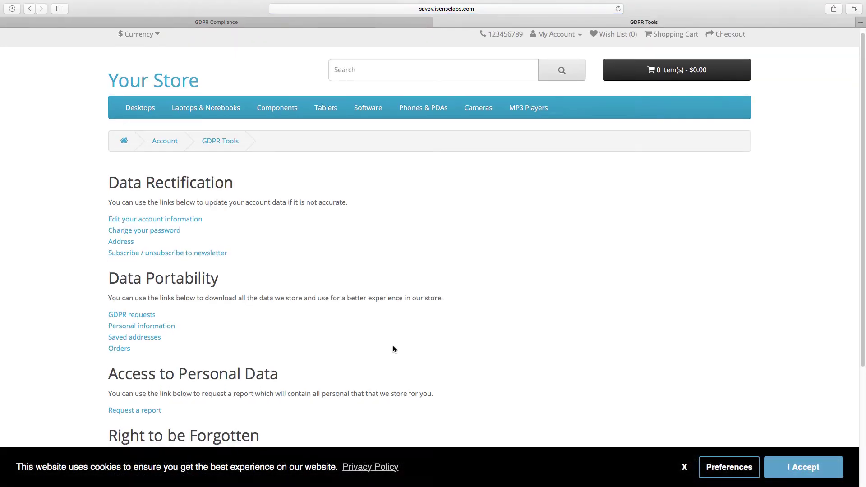
scroll(393, 347, down, 4)
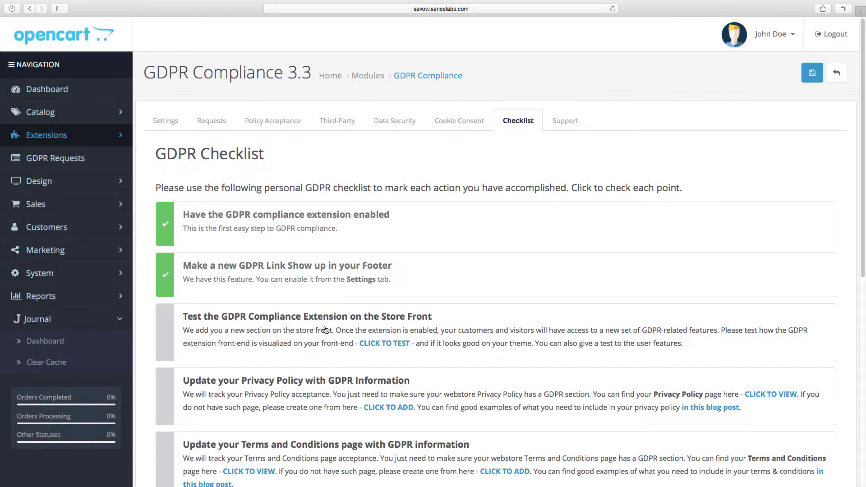
Tick the storefront-test item, review the information page and privacy blog links, then tick the Privacy Policy item
click(326, 332)
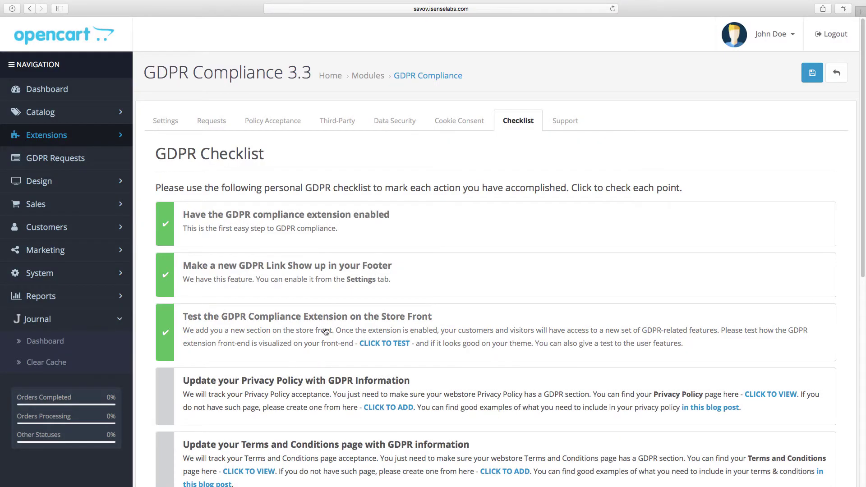
scroll(326, 331, down, 1)
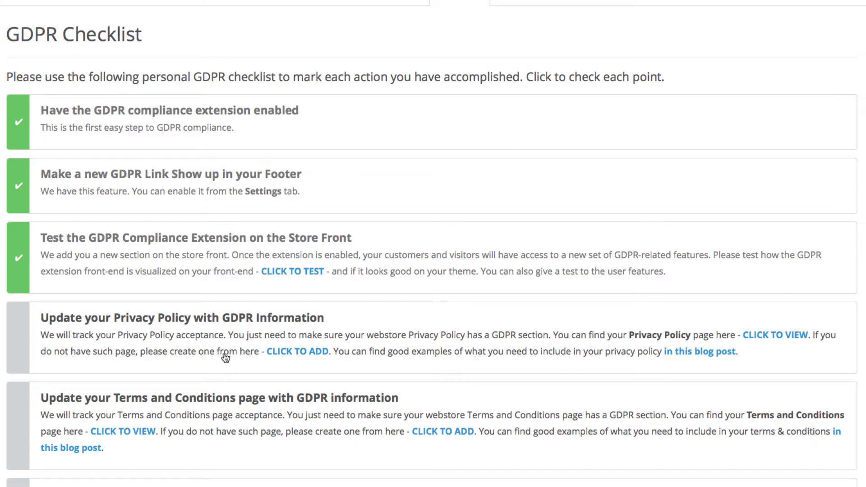
click(771, 338)
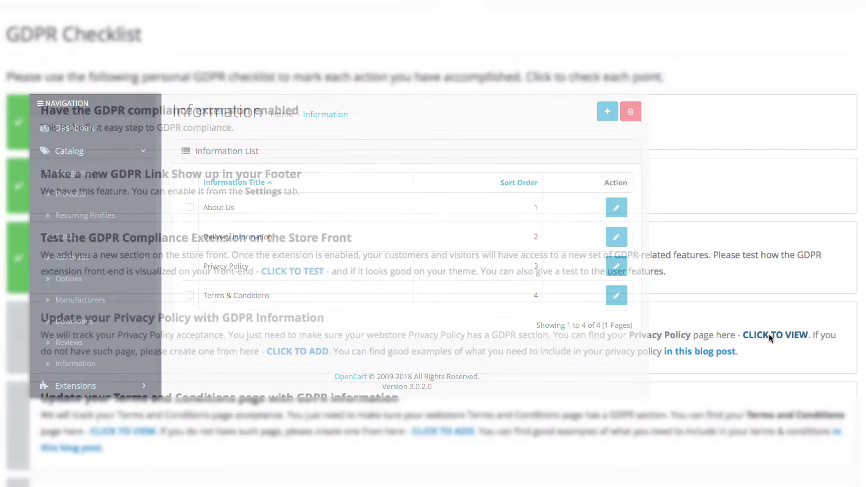
scroll(300, 274, up, 1)
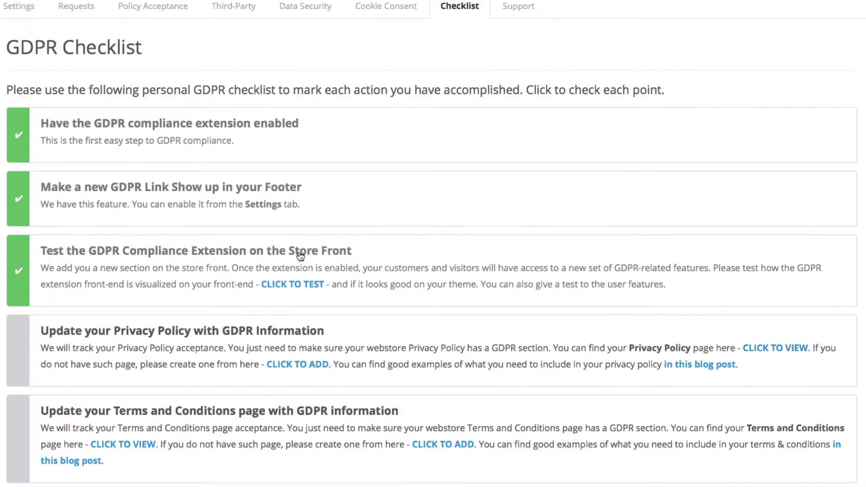
click(296, 365)
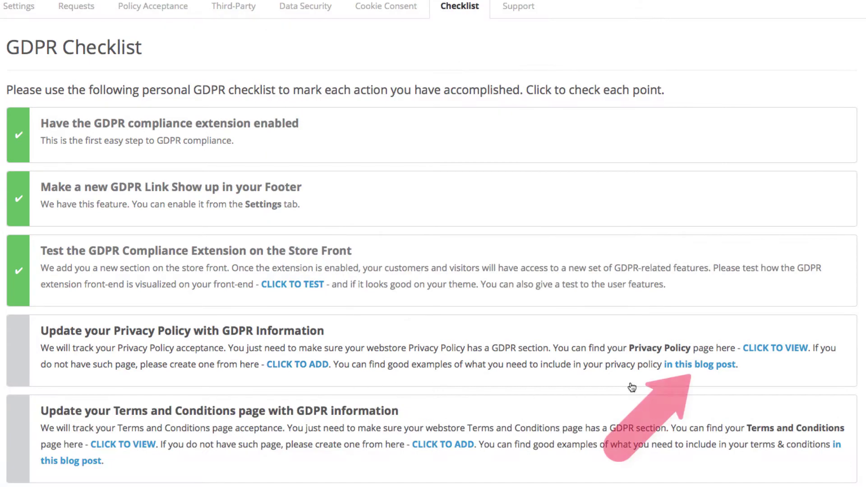
click(697, 365)
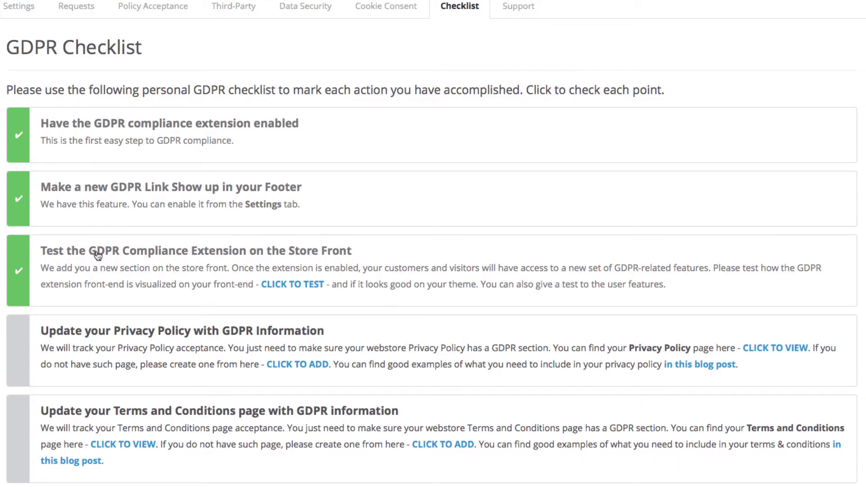
click(107, 344)
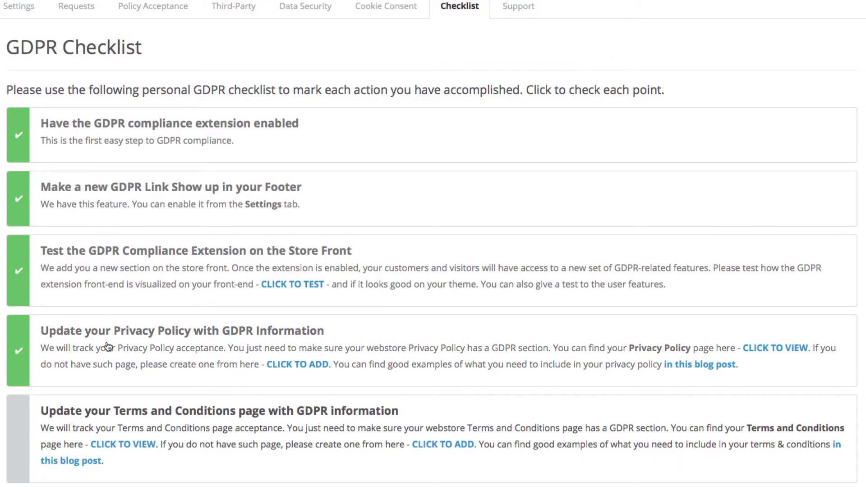
Scroll down the GDPR Checklist to the 'Allow your Customers to Have Access to Personal Data' row
scroll(108, 346, down, 5)
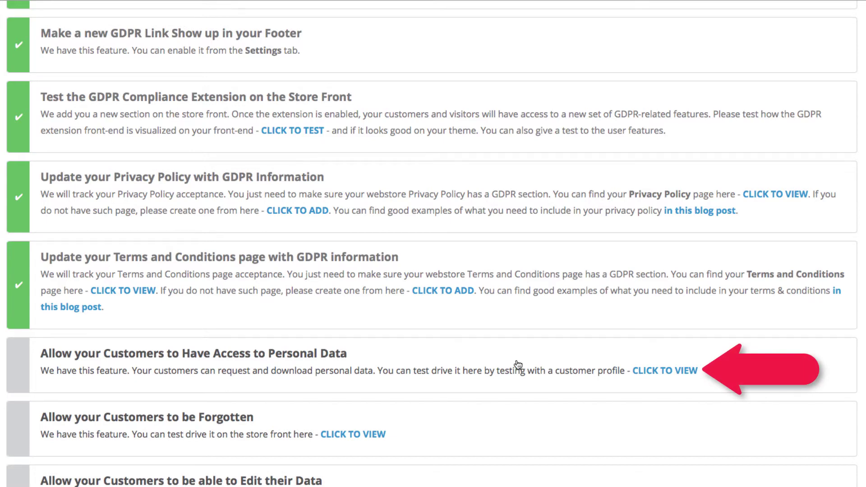
Submit a storefront personal data access request with the customer's e-mail, then tick that checklist item
click(659, 373)
click(327, 273)
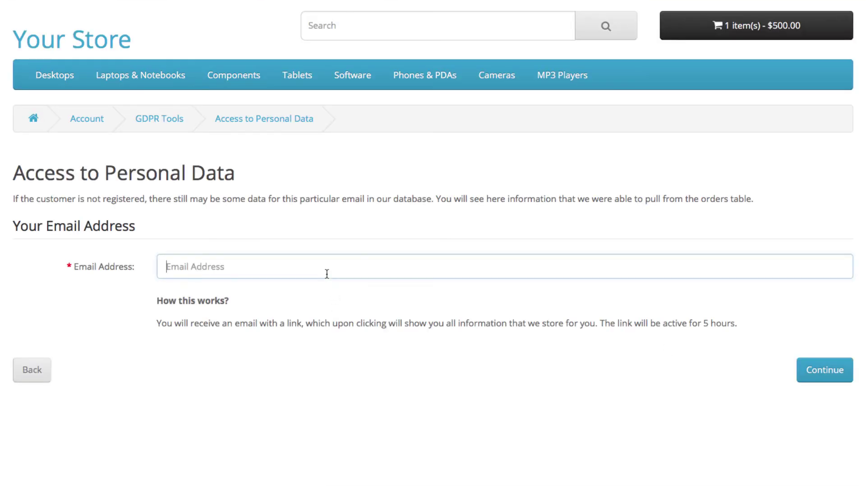
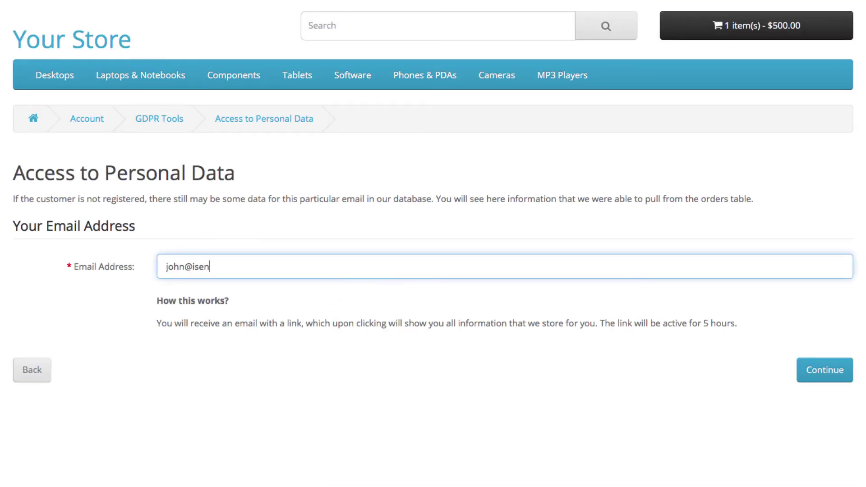
click(815, 372)
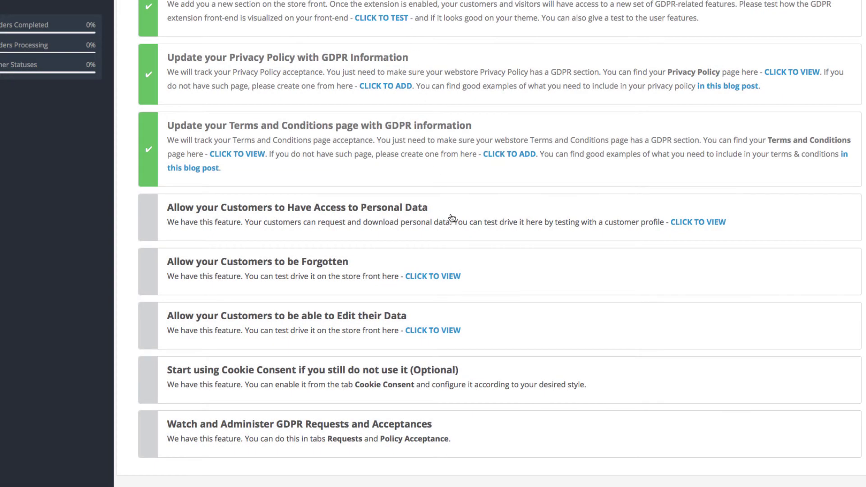
click(451, 218)
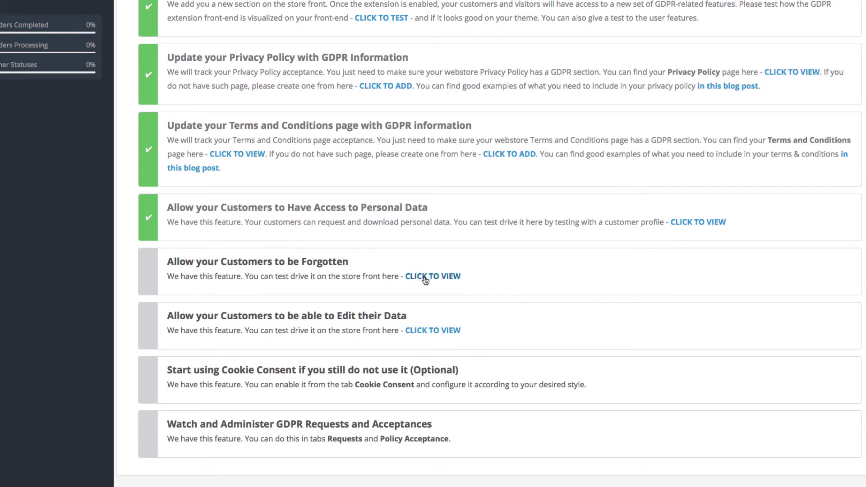
Submit a storefront Right to be Forgotten request using the customer's e-mail address
click(425, 278)
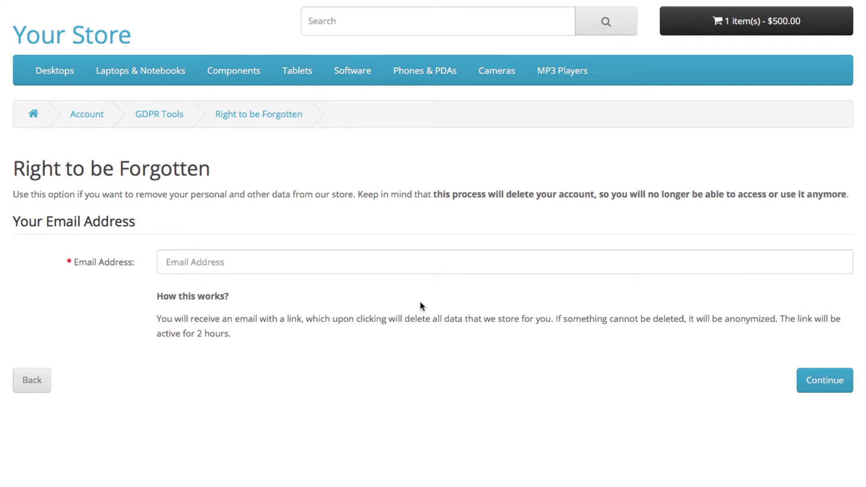
click(400, 267)
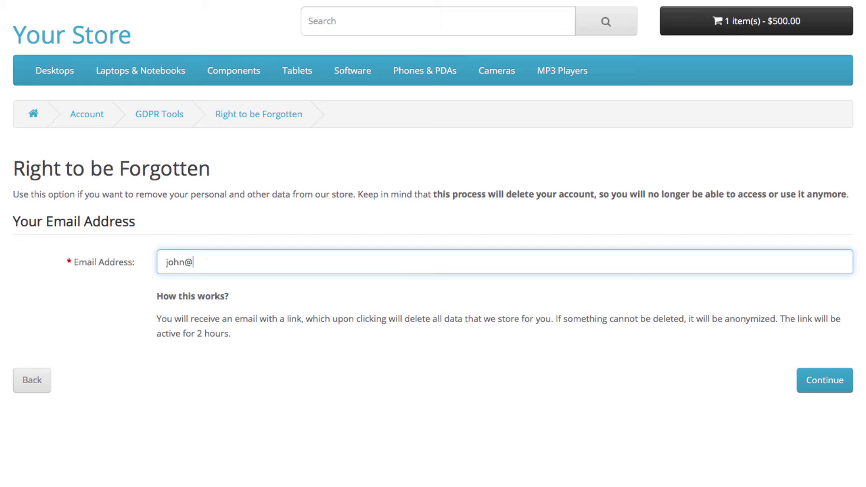
click(827, 386)
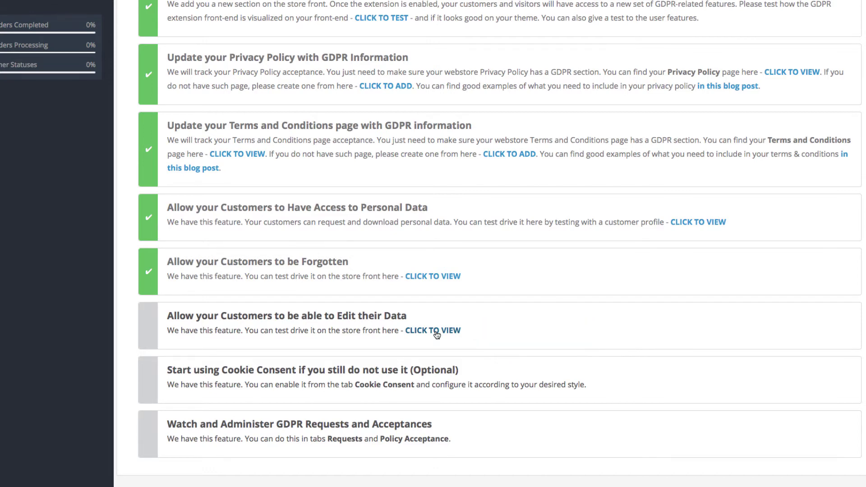
Open the storefront My Account page for editing customer data and scroll through it
click(435, 332)
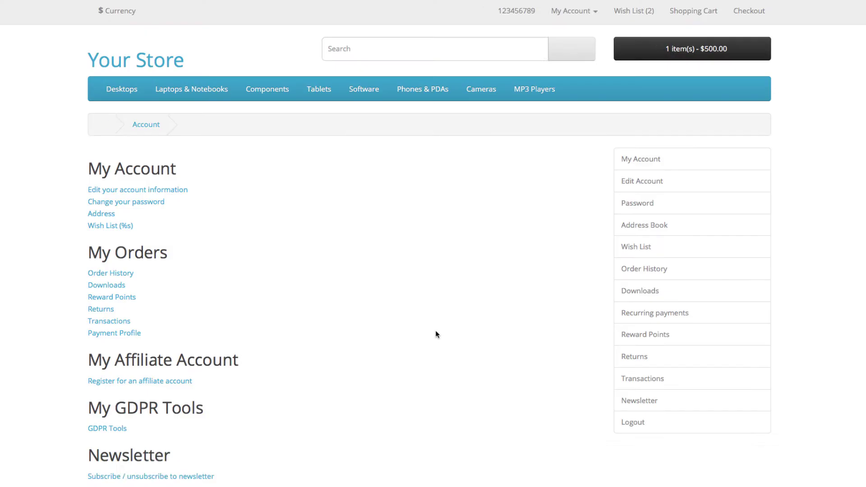
scroll(436, 331, down, 1)
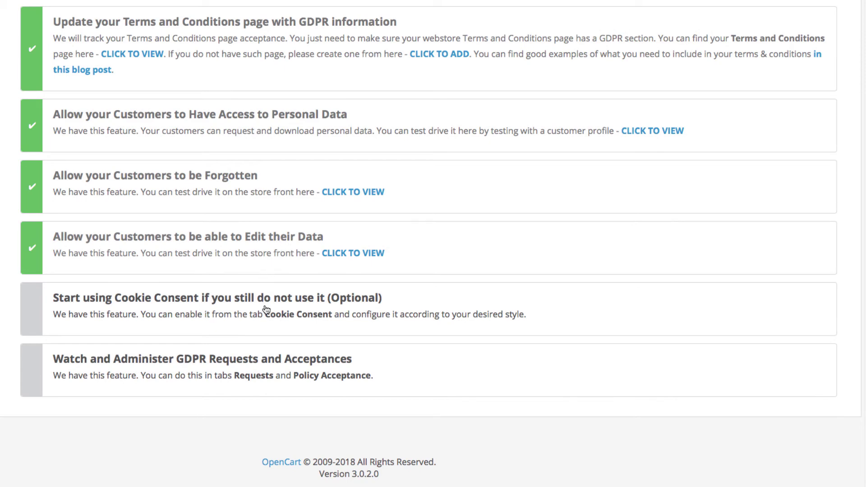
scroll(266, 309, up, 10)
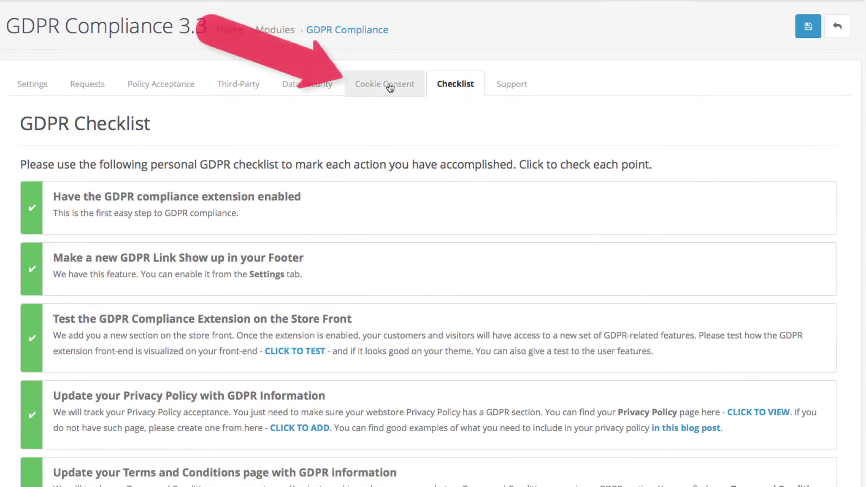
On the Cookie Consent tab, enable Show Bar, the Privacy Policy Link and Track Clicks
click(391, 84)
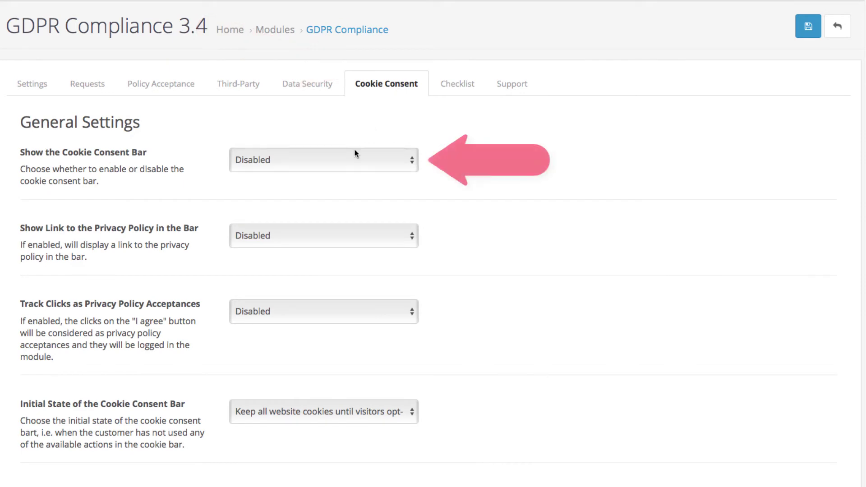
click(355, 153)
click(355, 151)
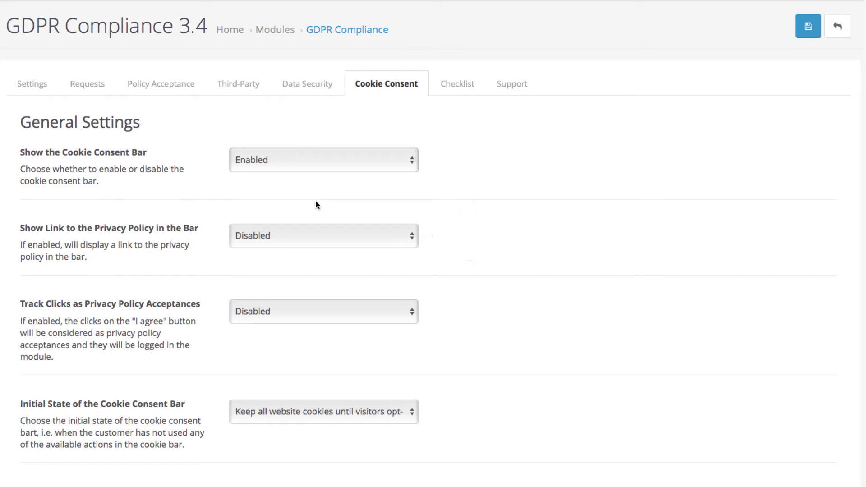
click(291, 241)
click(291, 226)
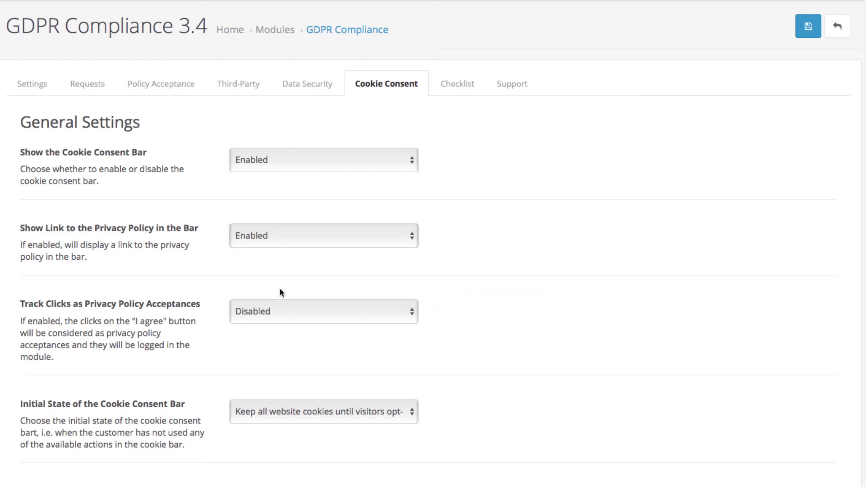
click(273, 311)
click(274, 302)
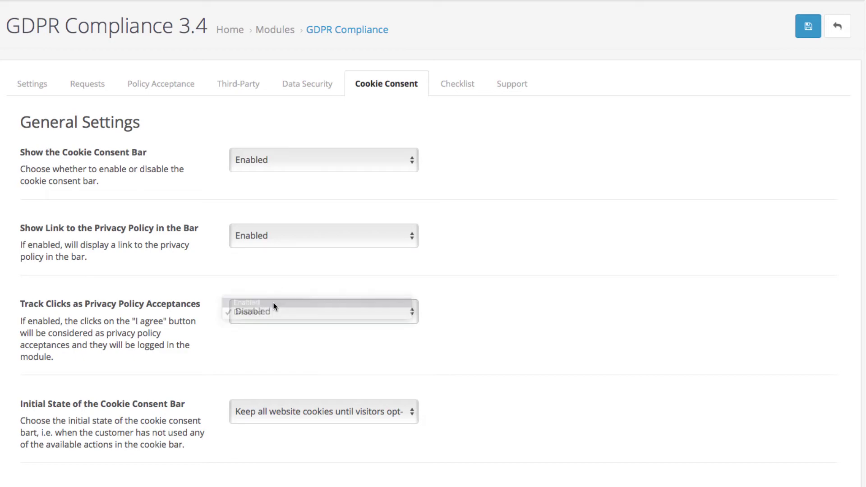
Keep all cookies until visitors opt out, enable the bar reveal button, and save
scroll(464, 332, down, 5)
click(326, 228)
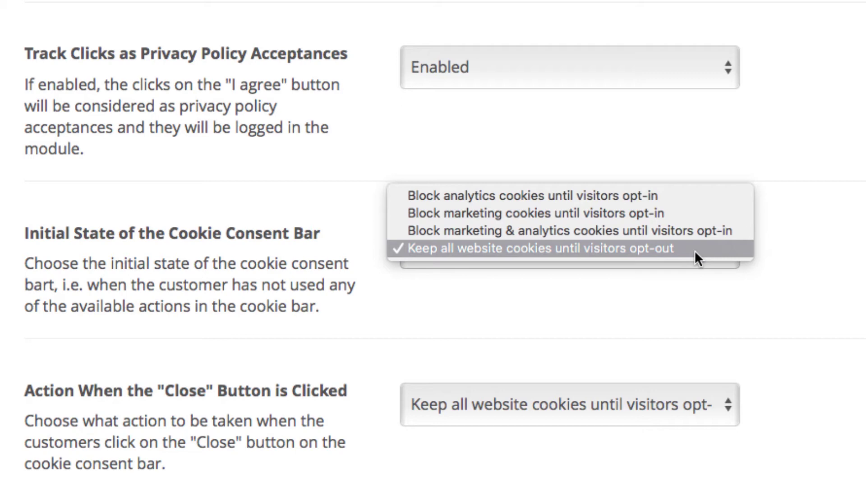
click(695, 251)
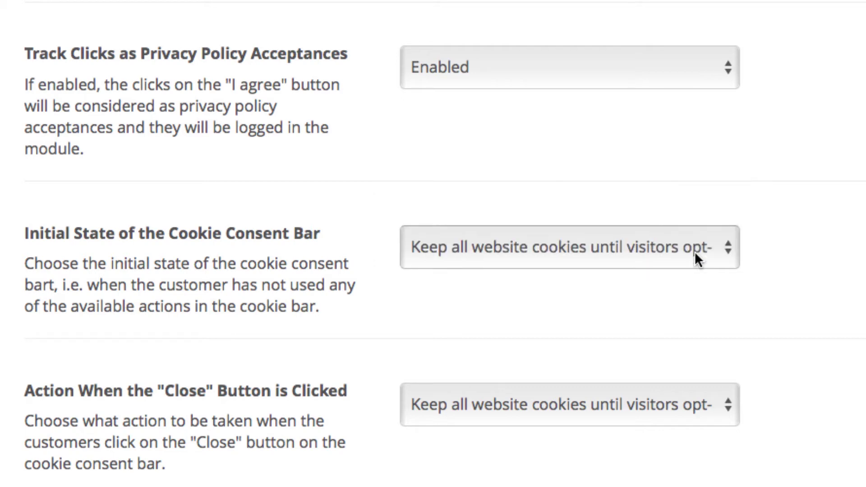
scroll(642, 257, down, 2)
click(635, 347)
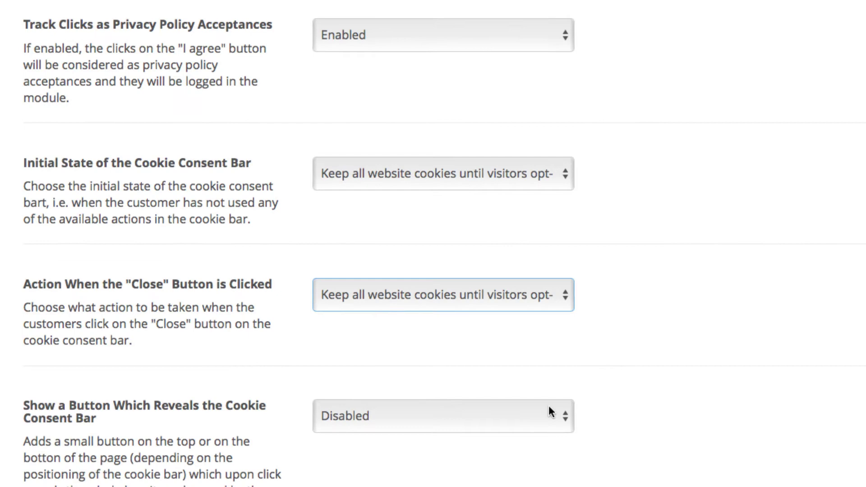
click(548, 414)
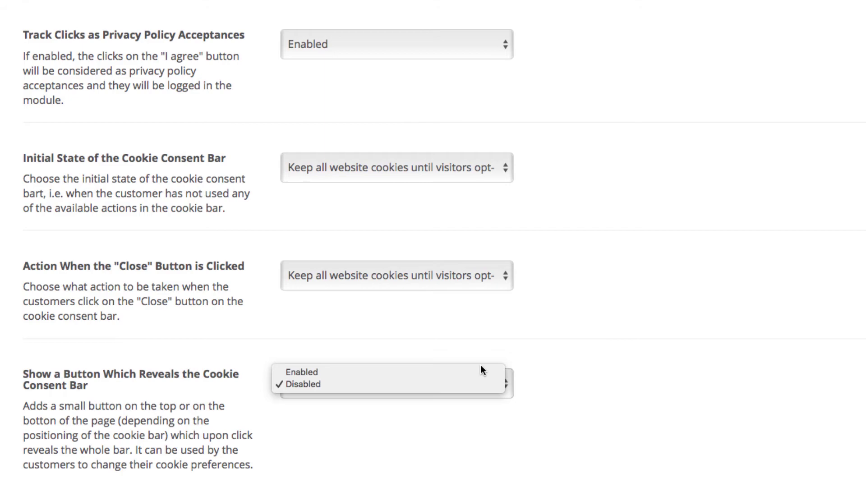
click(479, 373)
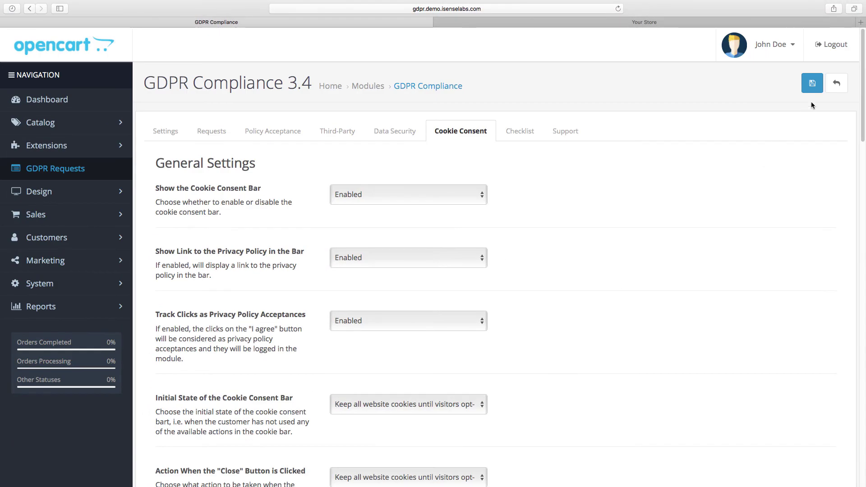
click(814, 90)
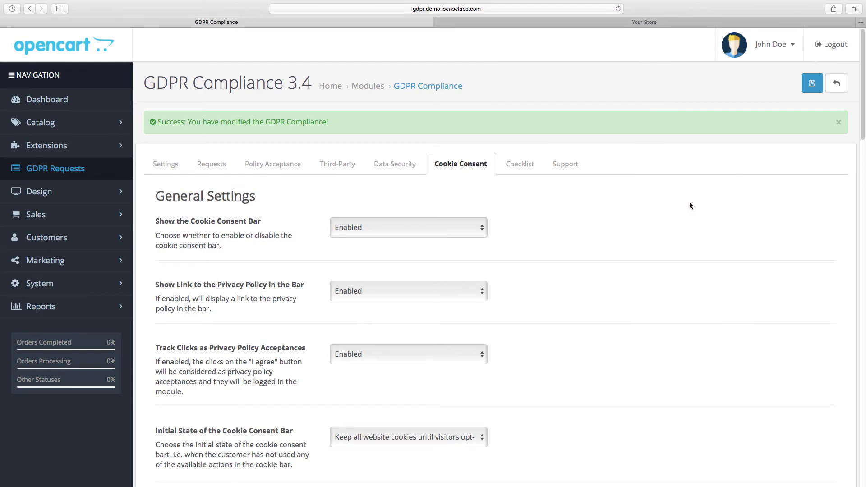
scroll(685, 203, down, 6)
scroll(645, 209, down, 8)
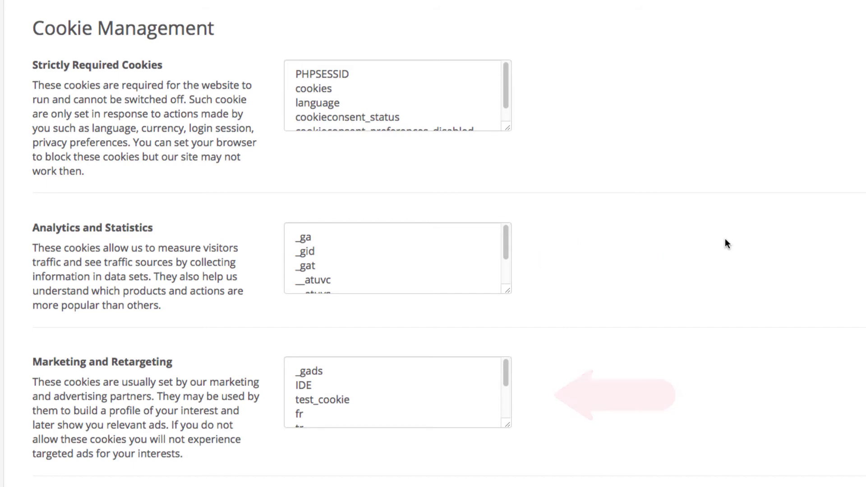
scroll(725, 241, down, 9)
scroll(725, 240, down, 2)
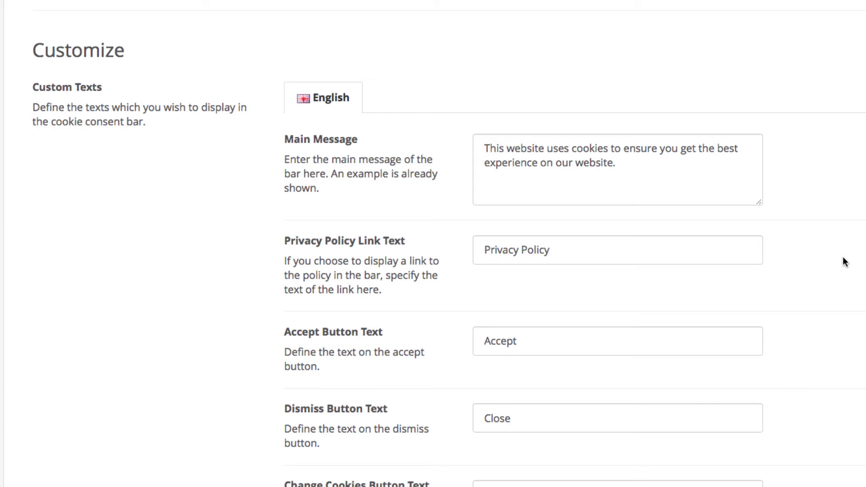
scroll(842, 258, down, 2)
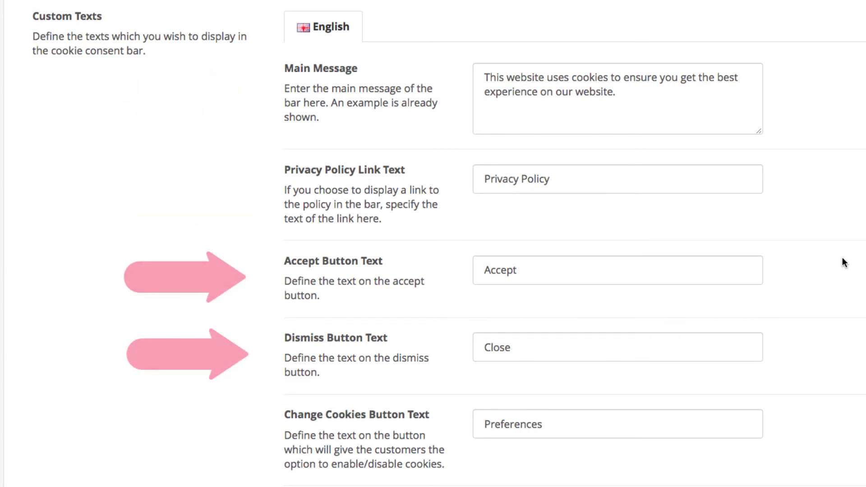
drag(522, 345, 485, 341)
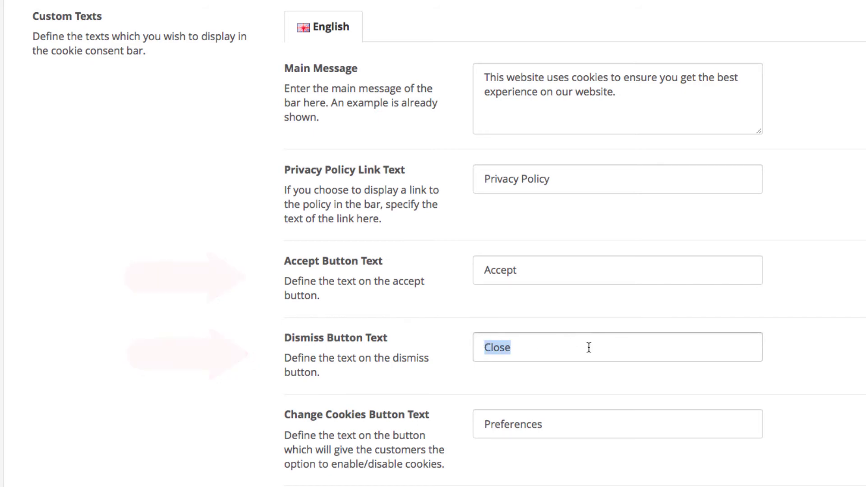
text(X)
click(799, 369)
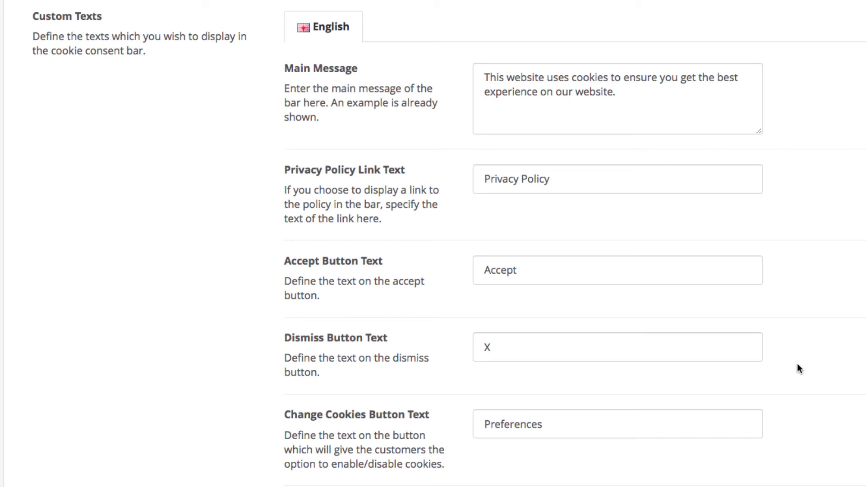
scroll(797, 364, down, 9)
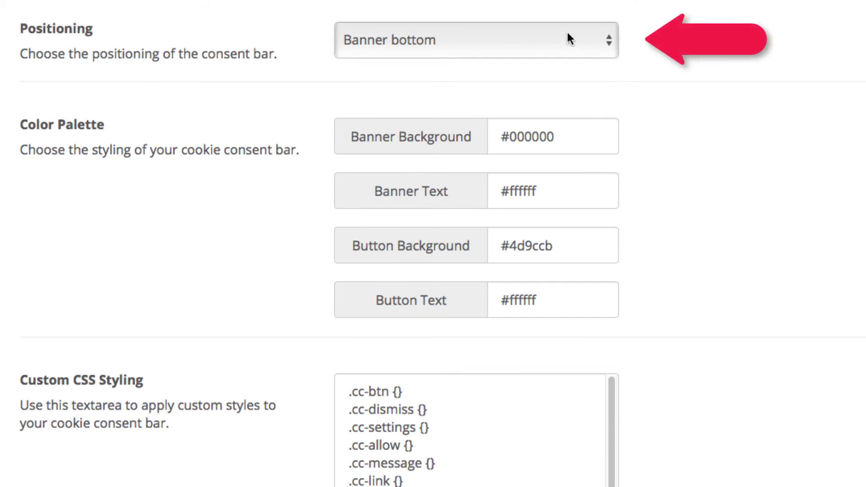
click(567, 32)
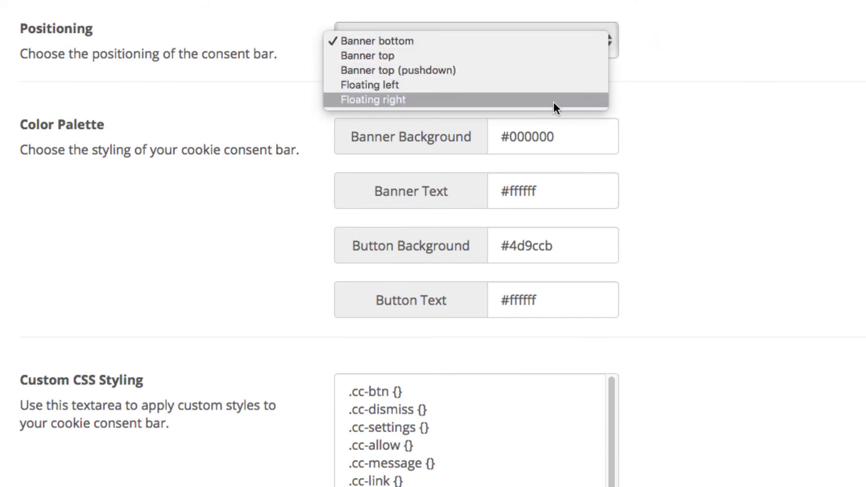
click(562, 39)
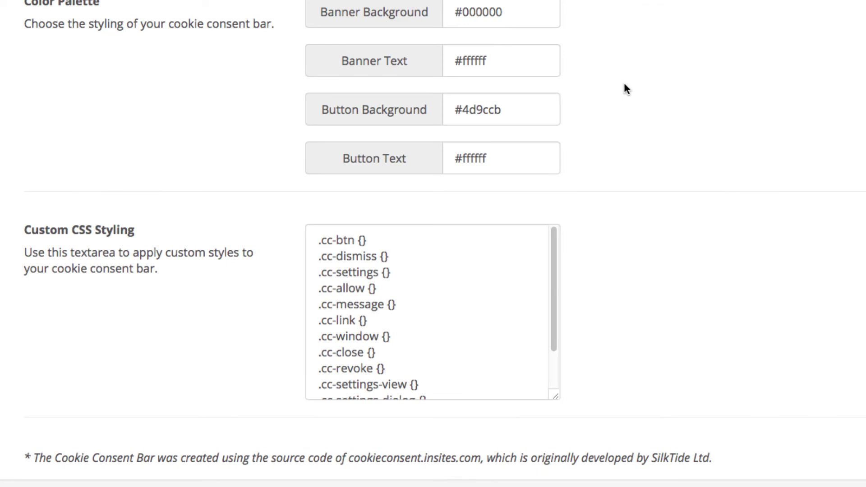
scroll(625, 88, up, 15)
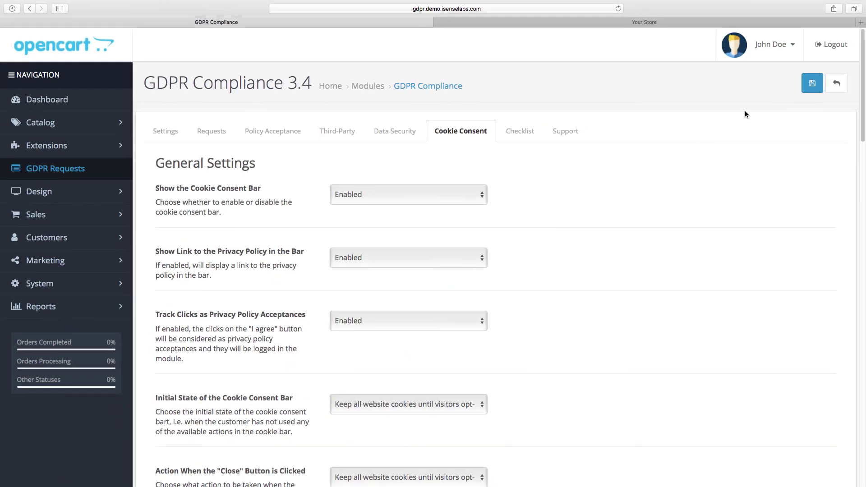
Save the cookie settings, then on the storefront refuse Analytics and Marketing cookies and accept the bar
click(808, 89)
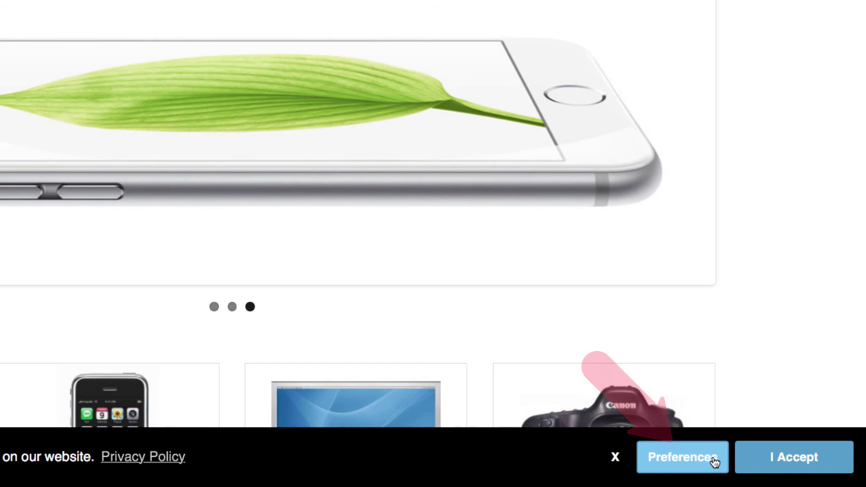
click(715, 462)
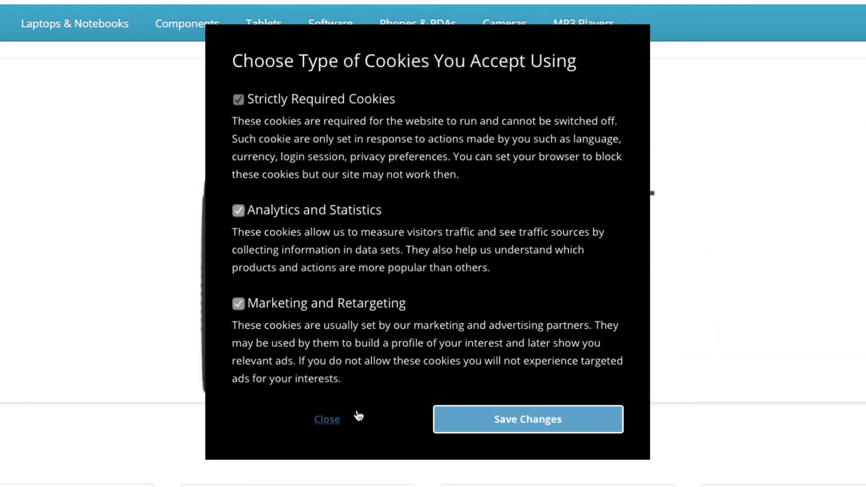
click(316, 210)
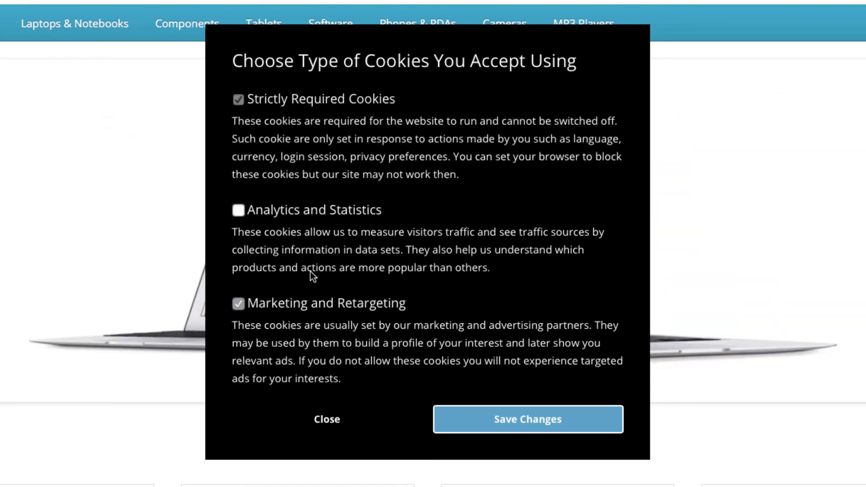
click(307, 304)
click(498, 411)
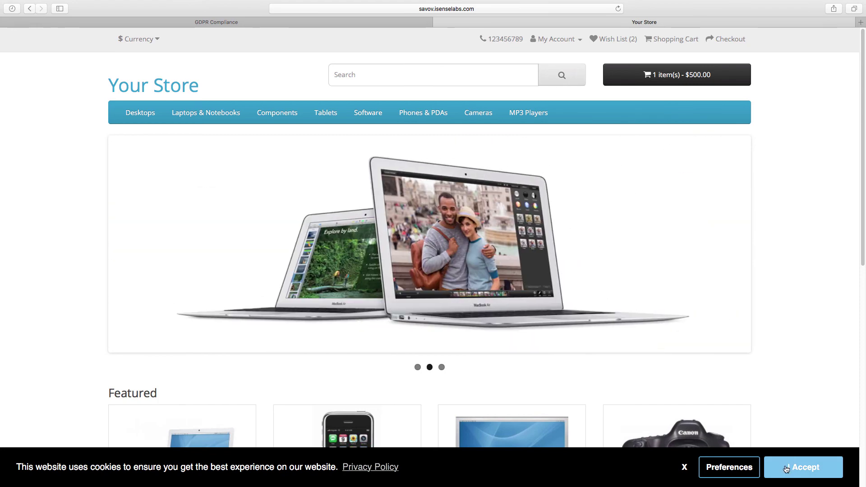
click(785, 469)
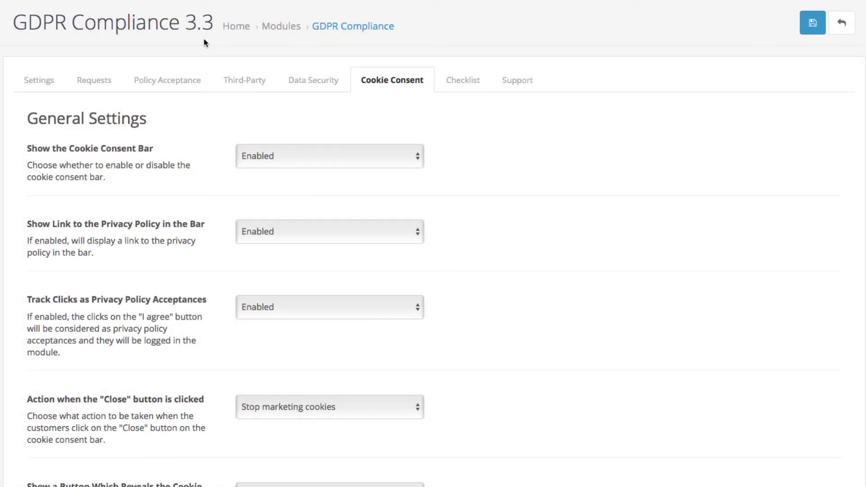
Scroll through the Policy Acceptance table of logged acceptances
click(149, 80)
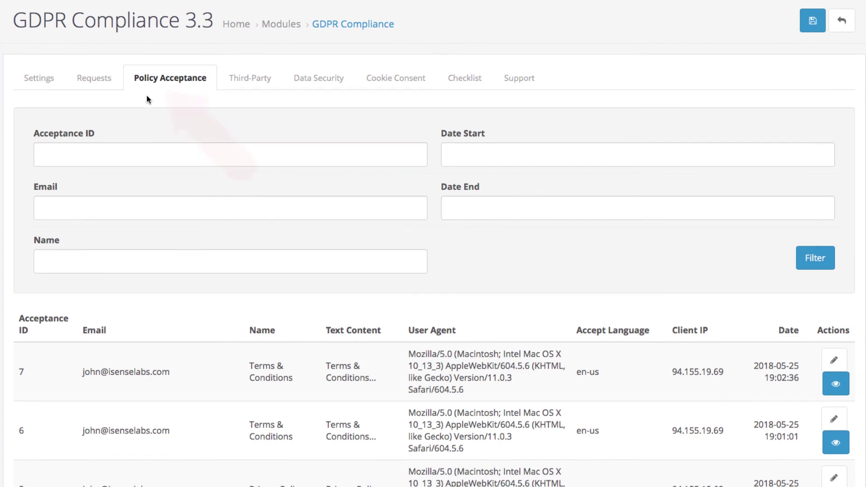
scroll(148, 96, down, 3)
scroll(147, 96, down, 5)
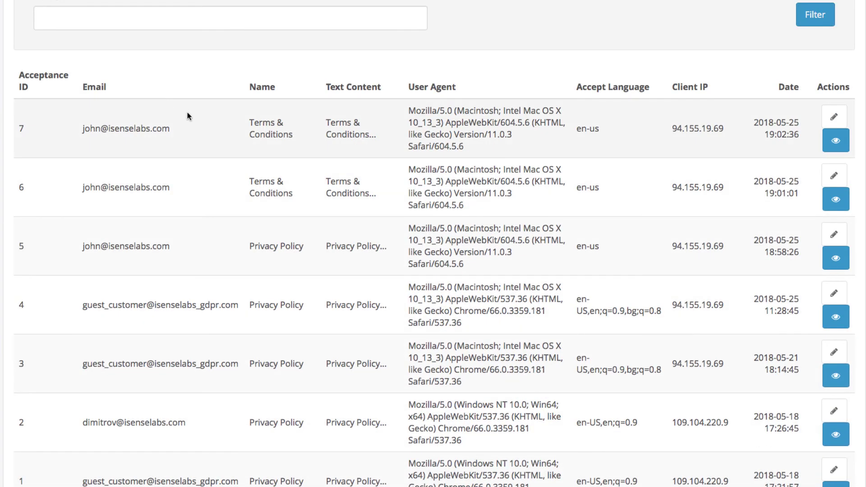
scroll(208, 137, down, 2)
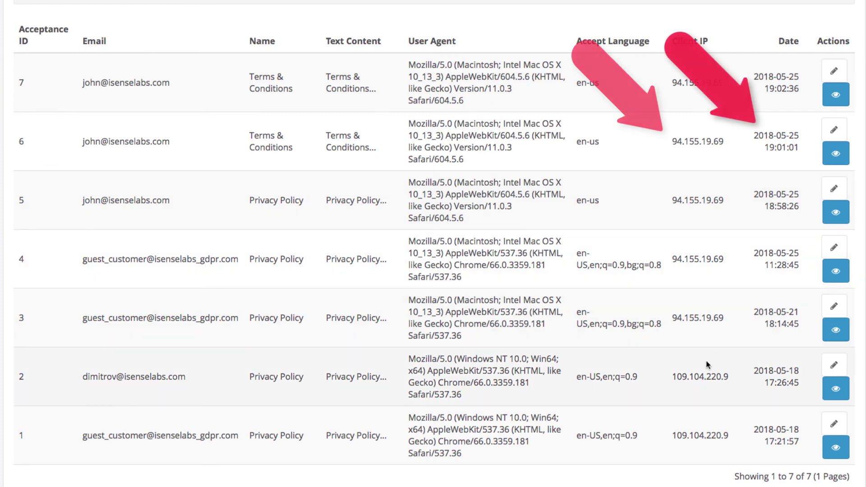
scroll(706, 360, up, 6)
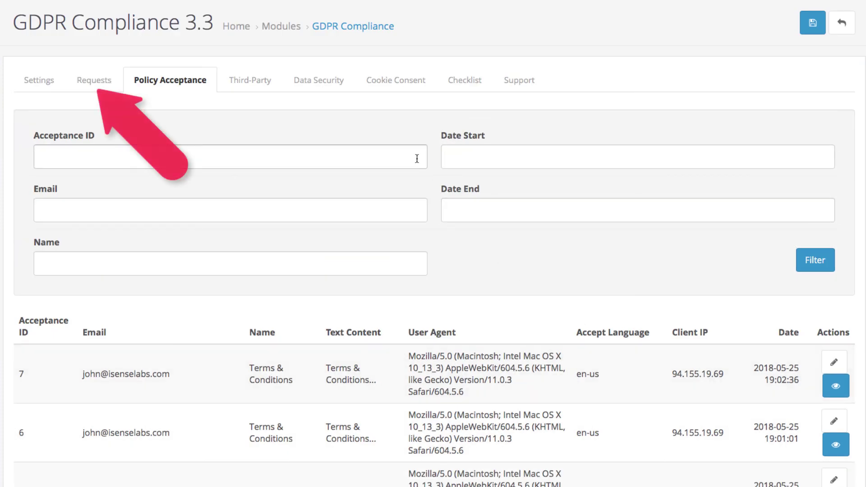
Review the Requests log listing the 5 GDPR requests
click(93, 93)
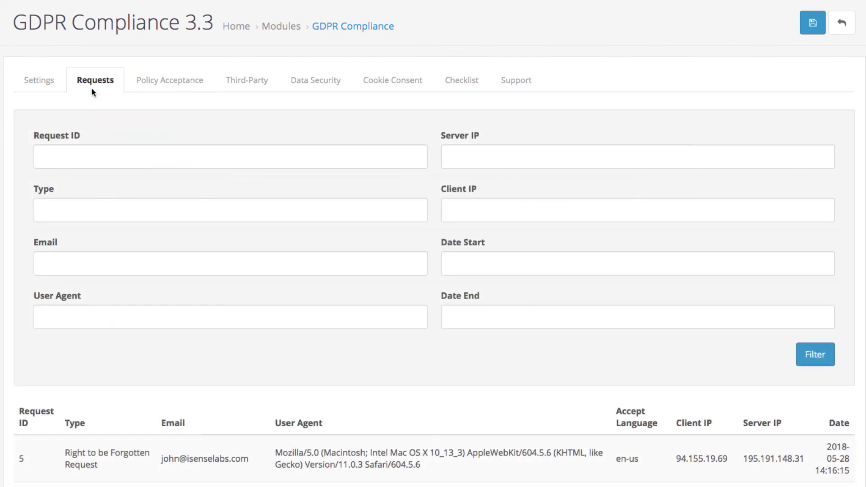
scroll(420, 322, down, 5)
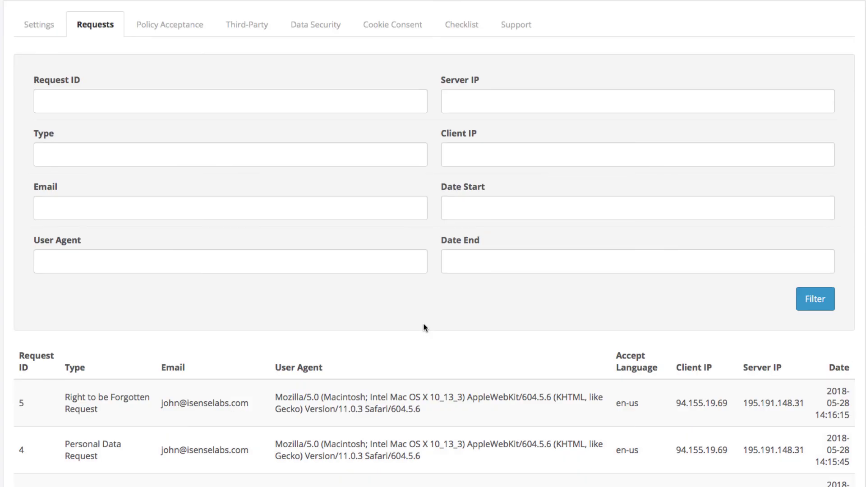
scroll(424, 324, down, 1)
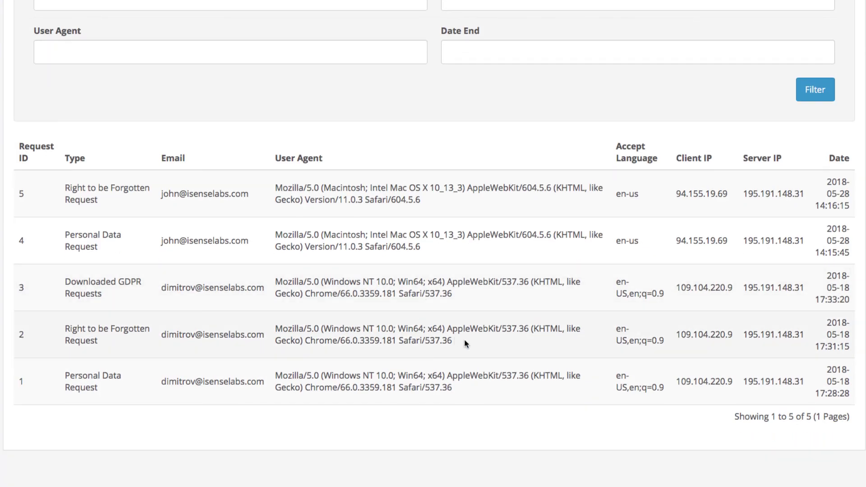
scroll(464, 343, up, 6)
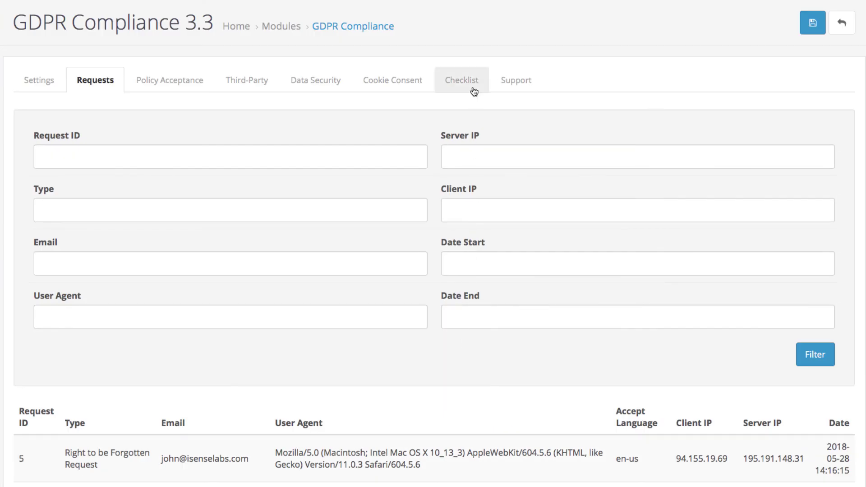
Tick the Cookie Consent and 'Watch and Administer GDPR Requests and Acceptances' checklist items
click(473, 89)
scroll(431, 369, down, 6)
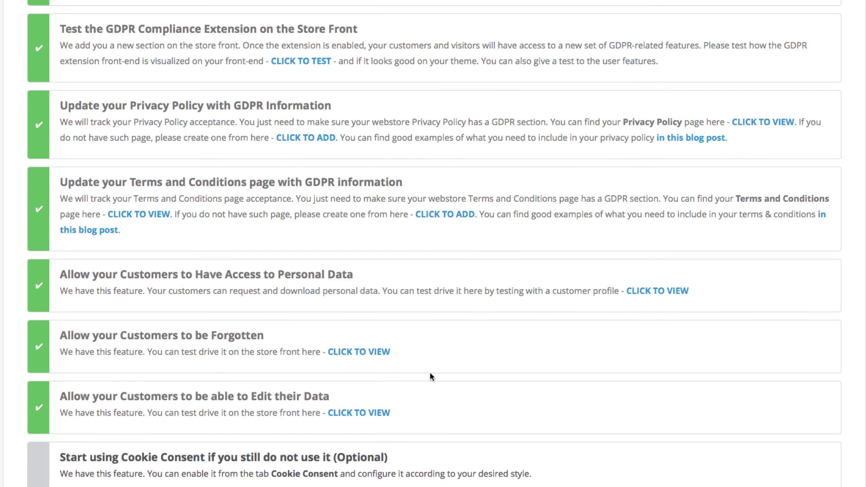
scroll(429, 372, down, 4)
click(427, 302)
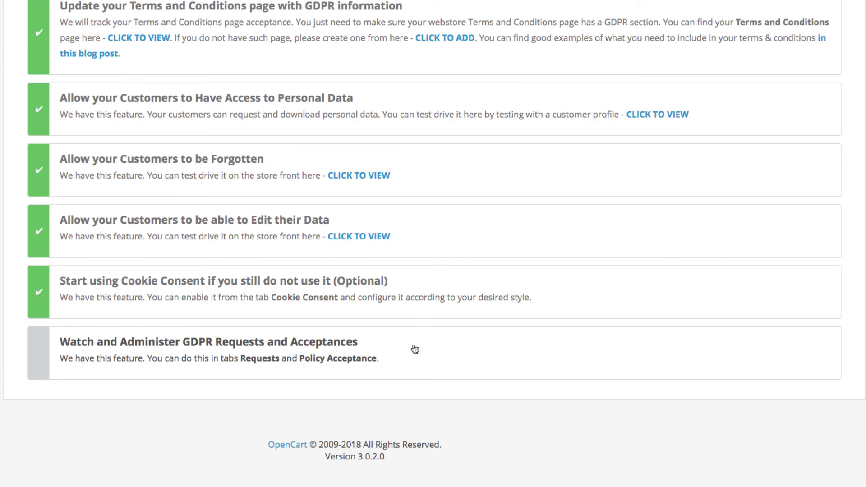
click(413, 362)
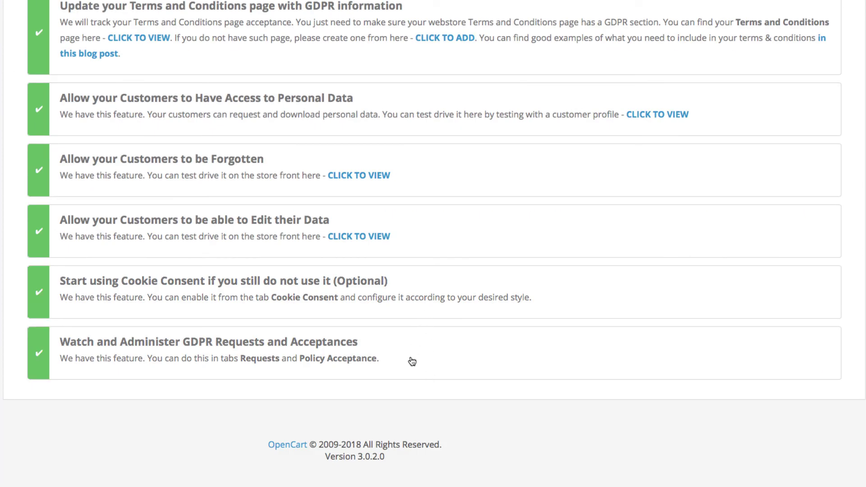
scroll(412, 362, up, 10)
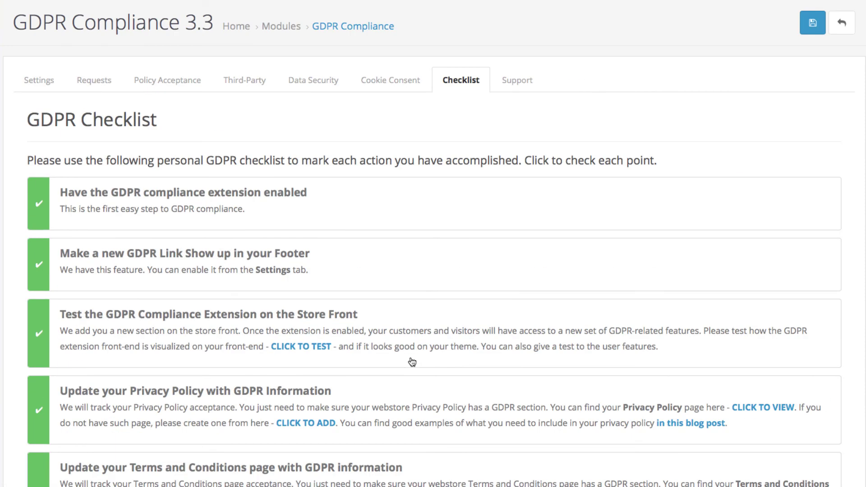
Check the Third-Party and Data Security options, then save the GDPR Compliance settings
click(246, 93)
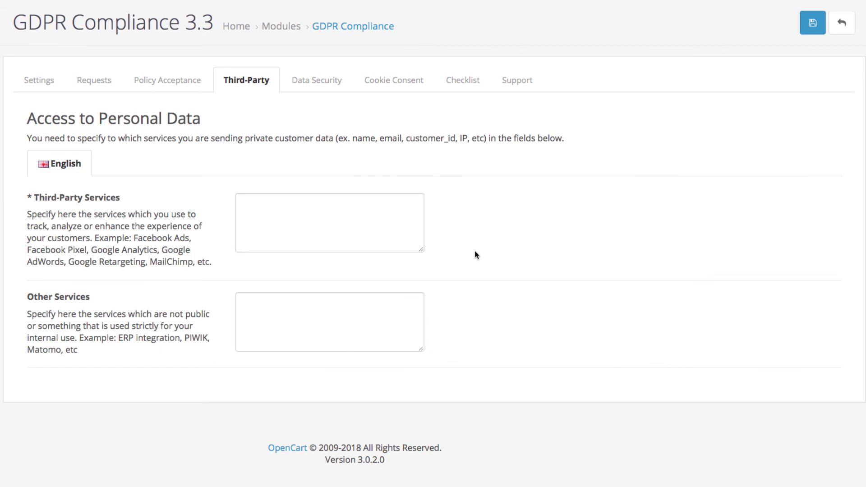
click(317, 81)
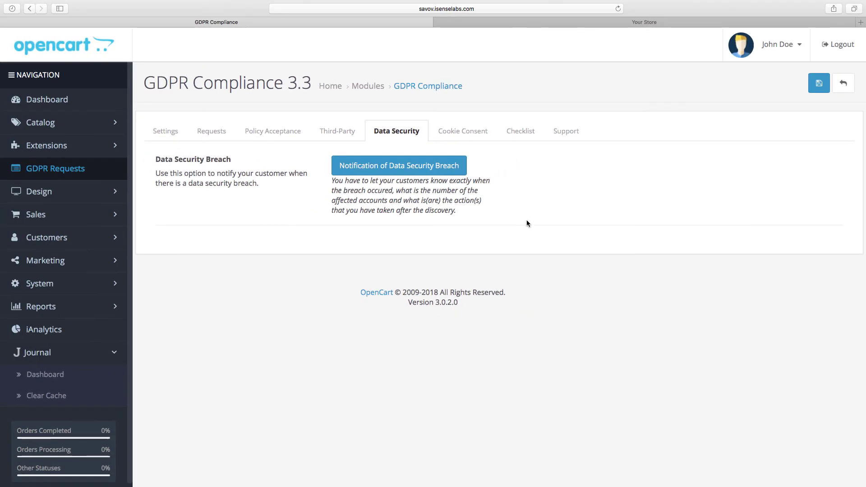
click(818, 84)
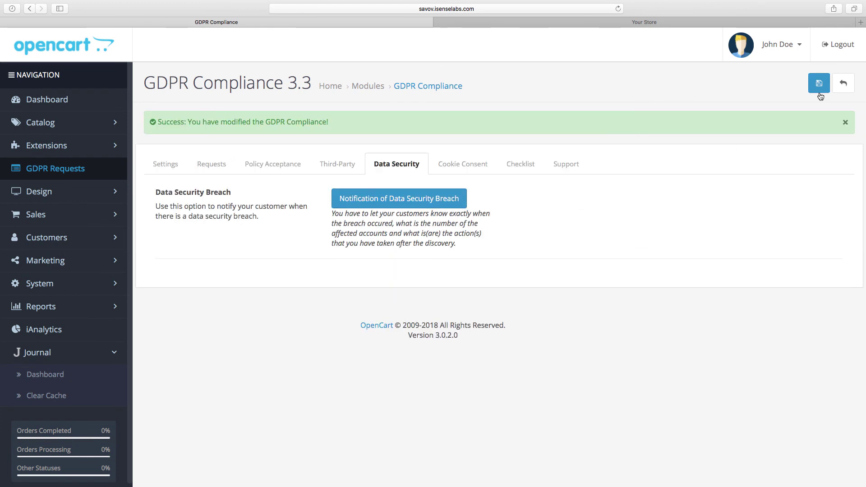